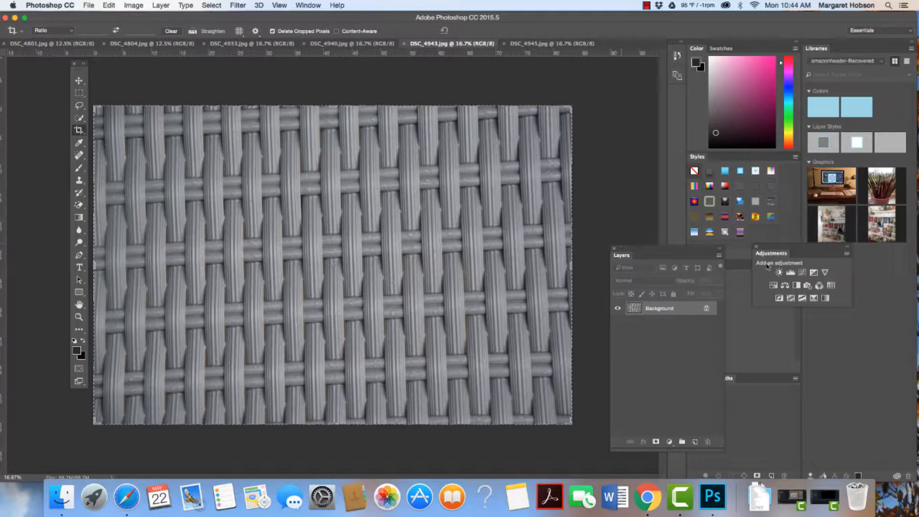
# Add a Levels adjustment layer to the wicker photo with an input black point of 23 and white point of 240.
pyautogui.moveTo(798, 250); pyautogui.dragTo(655, 156)
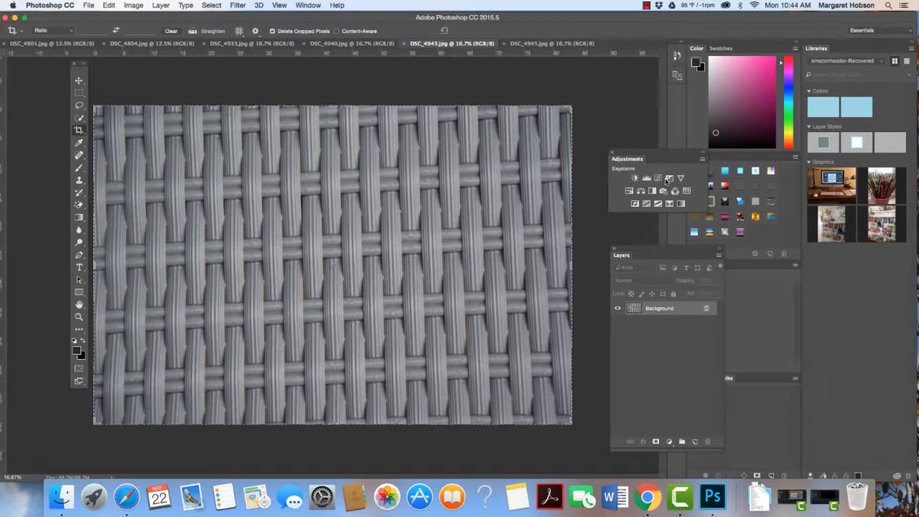
pyautogui.click(647, 179)
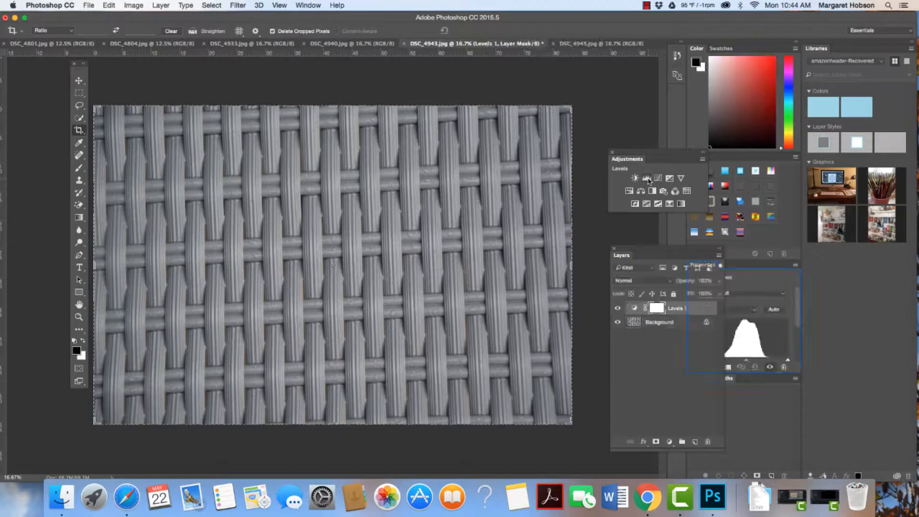
pyautogui.moveTo(673, 251); pyautogui.dragTo(663, 309)
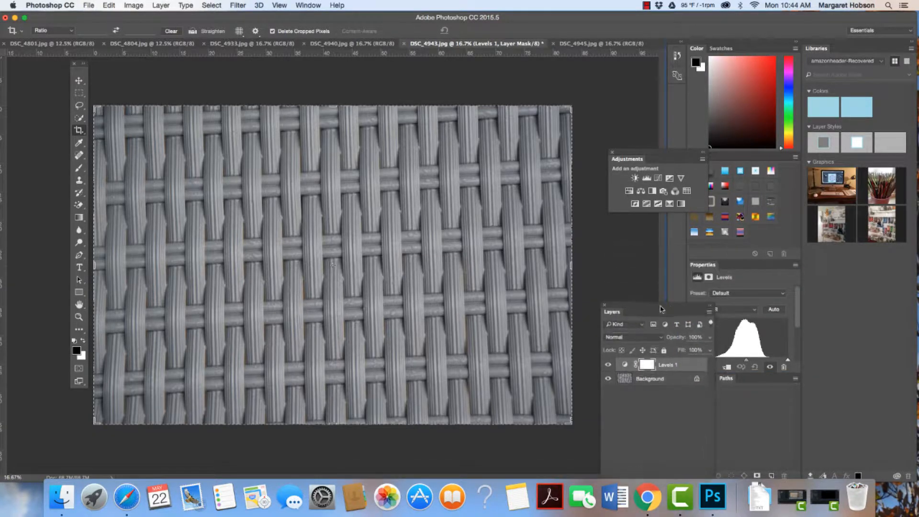
pyautogui.moveTo(706, 266); pyautogui.dragTo(634, 119)
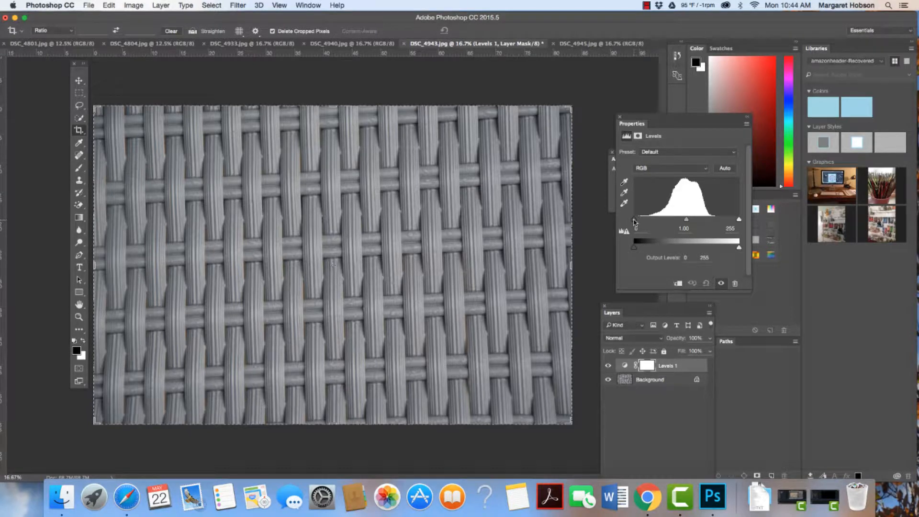
pyautogui.moveTo(635, 221); pyautogui.dragTo(639, 222)
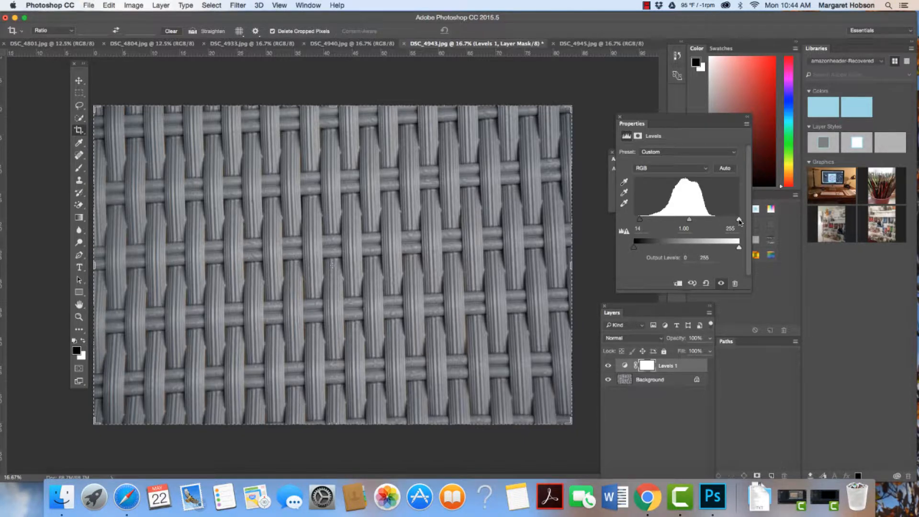
pyautogui.moveTo(739, 220); pyautogui.dragTo(733, 220)
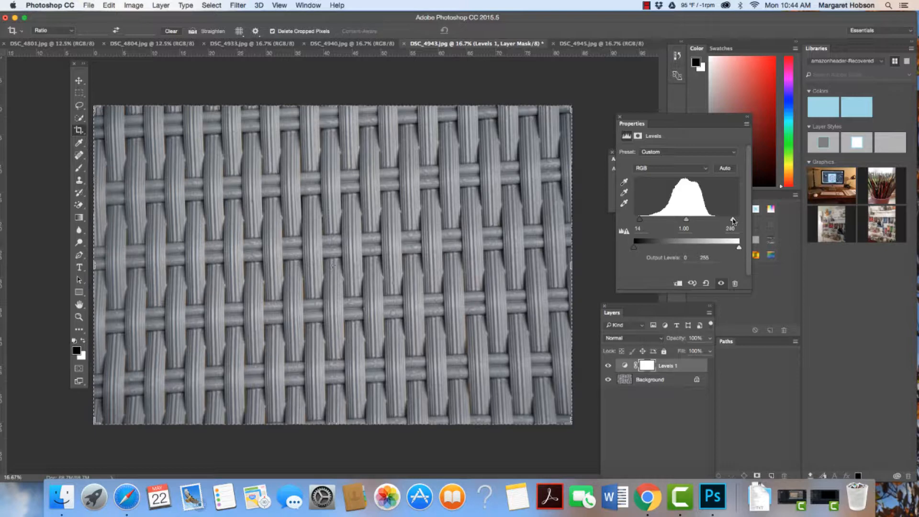
pyautogui.moveTo(640, 220); pyautogui.dragTo(643, 222)
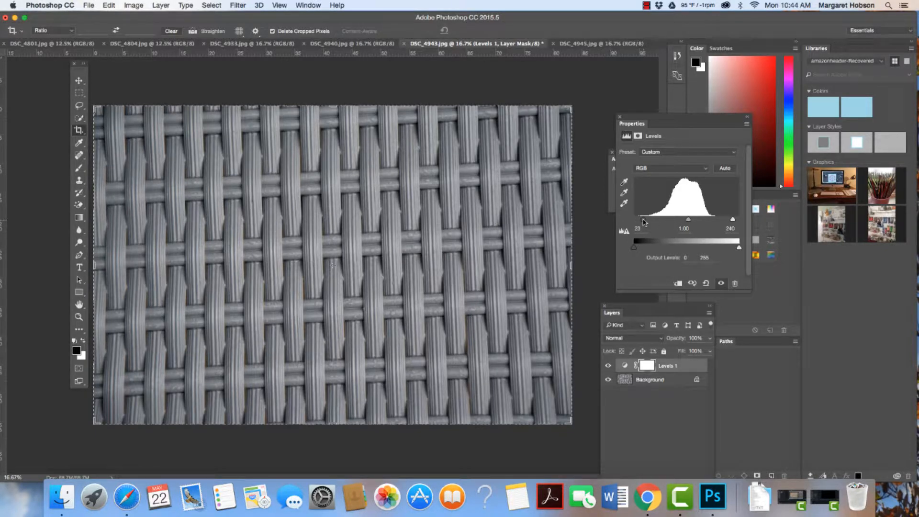
# Compare the wicker photo with and without the Levels adjustment.
pyautogui.click(608, 366)
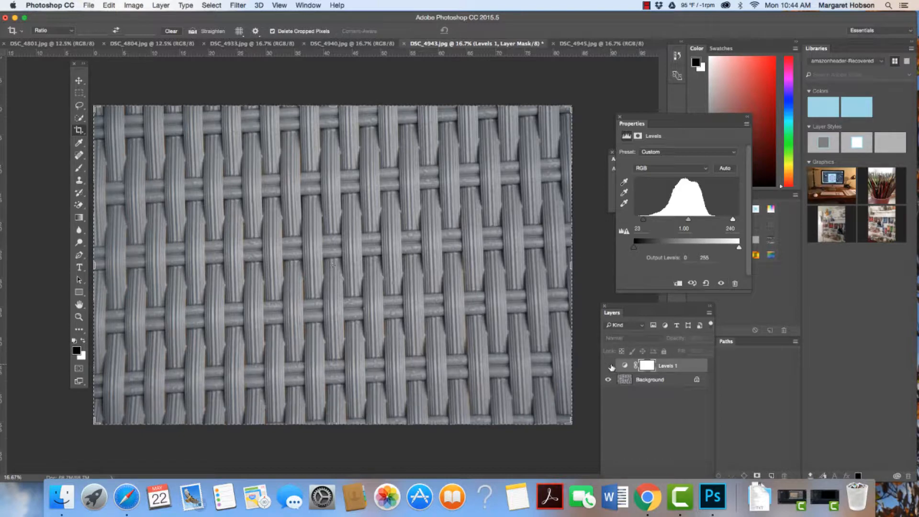
pyautogui.click(610, 366)
pyautogui.click(610, 366)
pyautogui.click(609, 366)
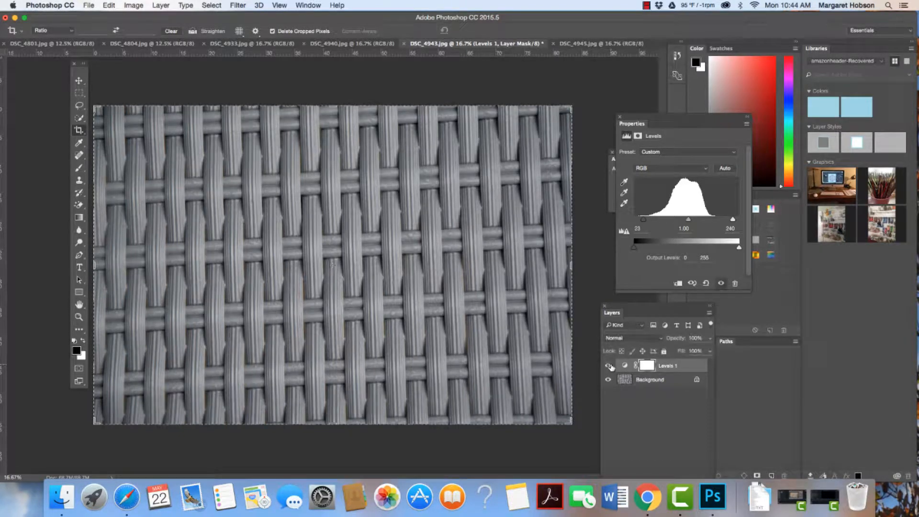
pyautogui.click(610, 367)
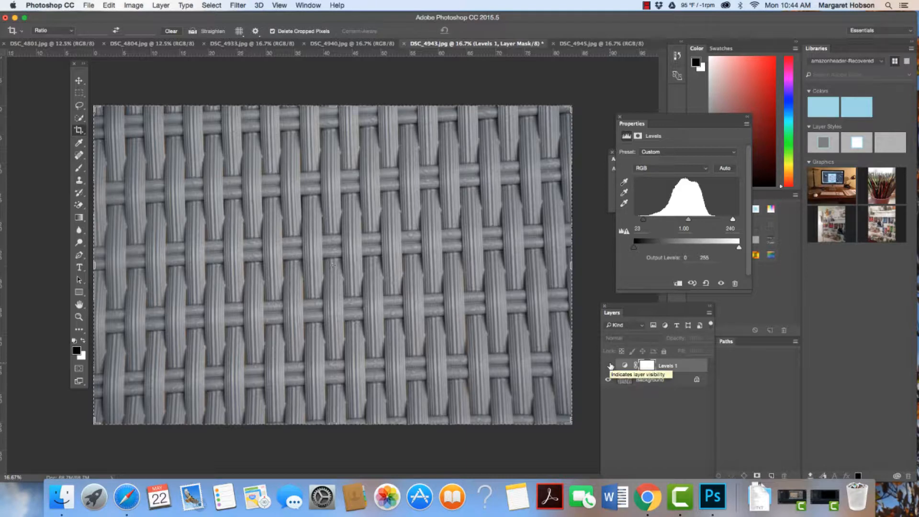
pyautogui.click(609, 366)
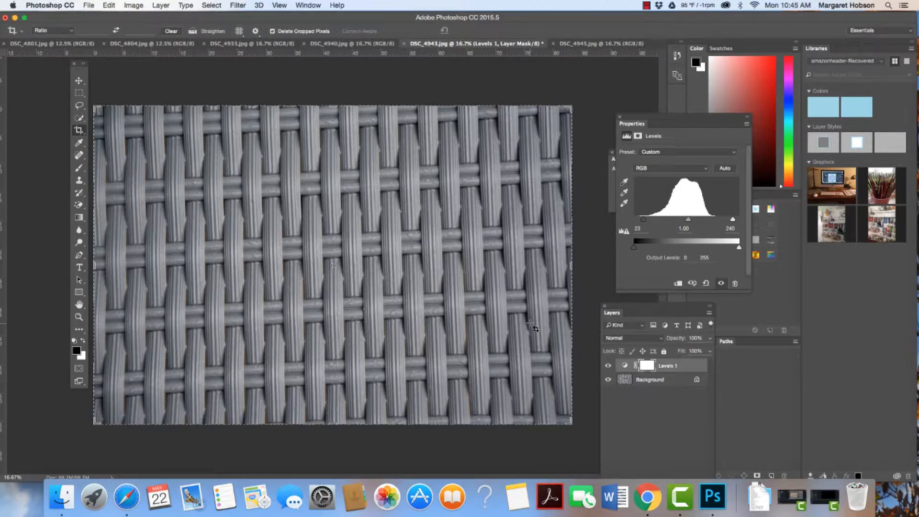
# Examine the weave texture close up at 400% magnification, then return to the whole image.
pyautogui.press('super+equal')
pyautogui.press('super+equal')
pyautogui.press('super+equal')
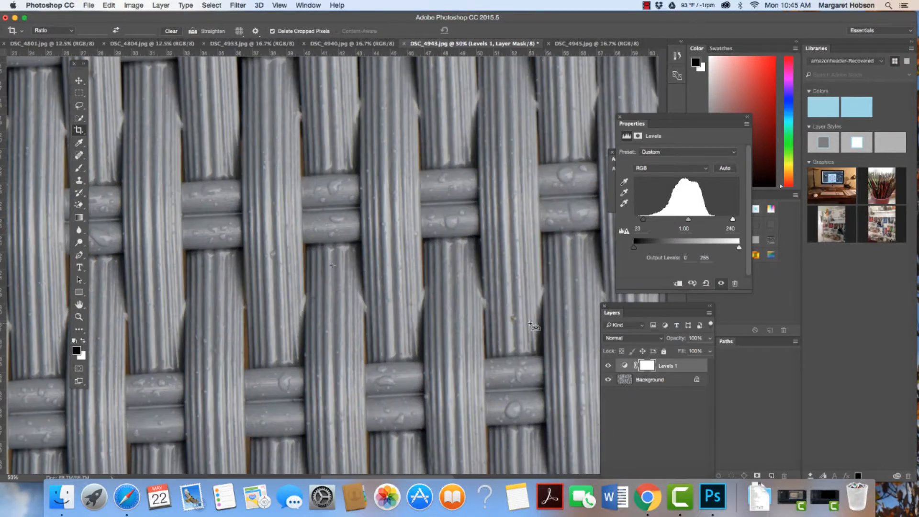
pyautogui.press('super+equal')
pyautogui.press('super+equal')
pyautogui.press('super+equal')
pyautogui.press('super+equal')
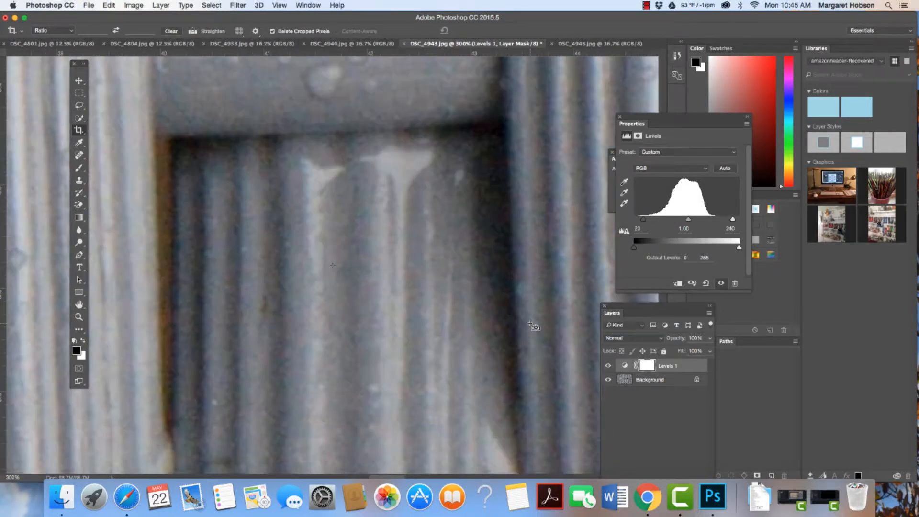
pyautogui.press('super+equal')
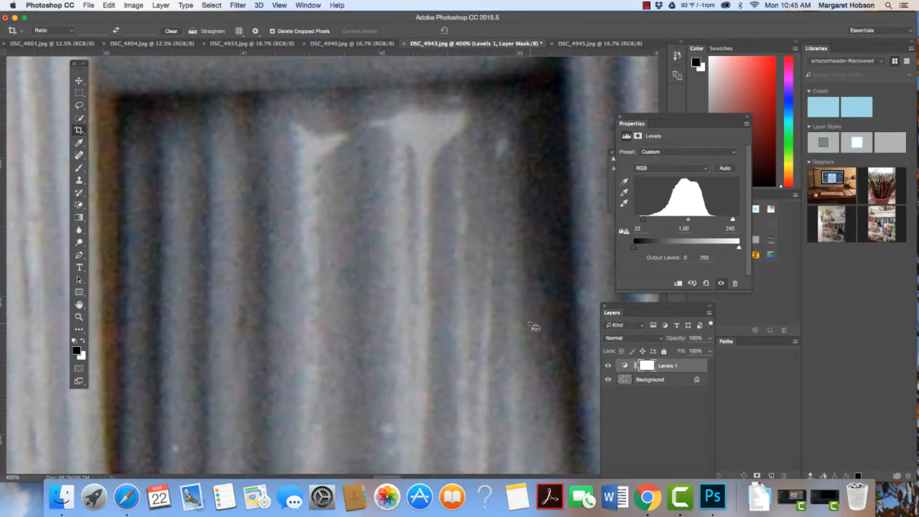
pyautogui.press('super+minus')
pyautogui.press('super+minus')
pyautogui.press('super+minus')
pyautogui.press('super+minus')
pyautogui.press('super+minus')
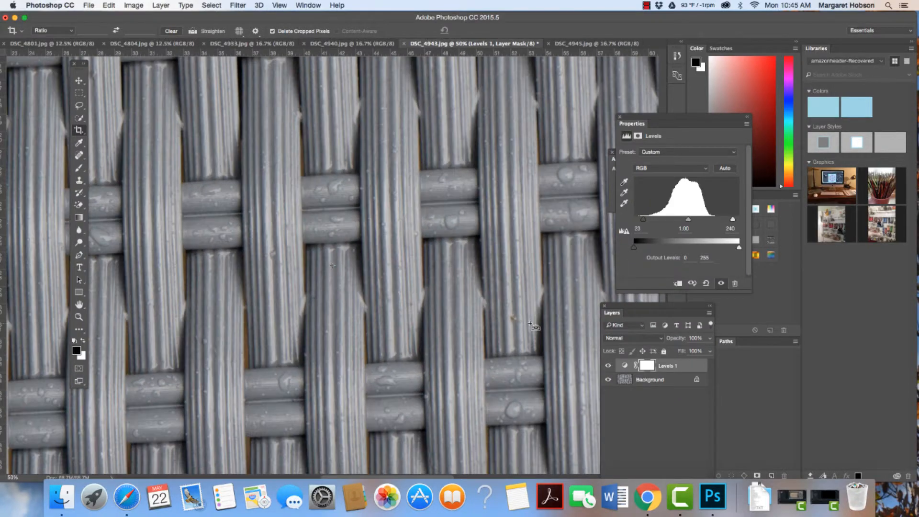
pyautogui.press('super+minus')
pyautogui.press('super+equal')
pyautogui.press('super+minus')
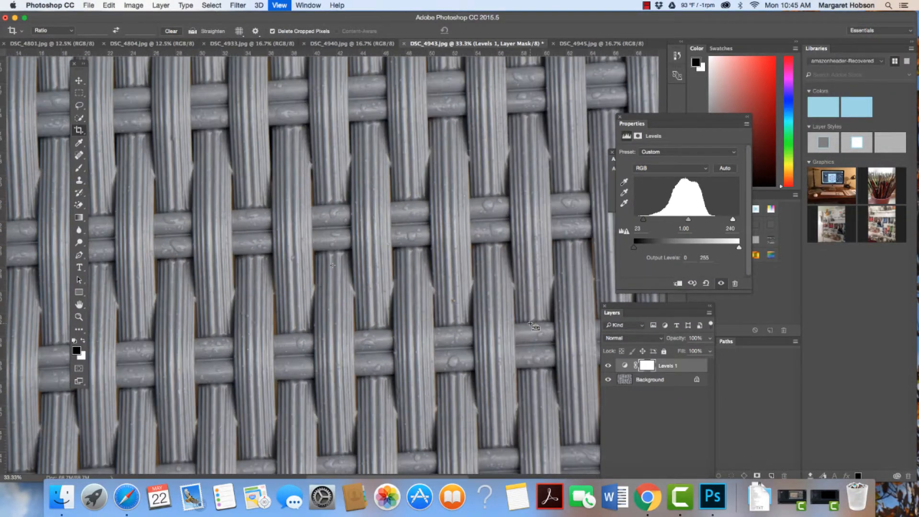
pyautogui.press('super+minus')
pyautogui.press('super+minus')
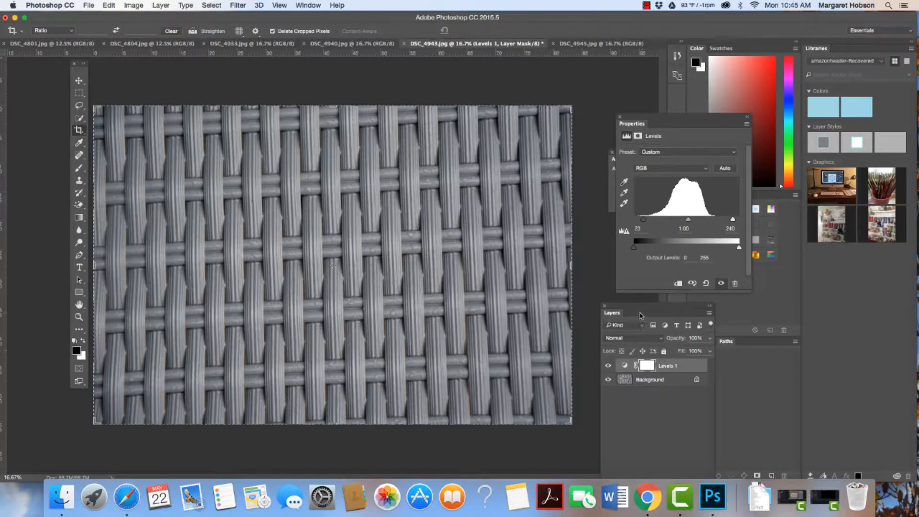
# Add a Hue/Saturation adjustment layer to the wicker photo and raise the Blues saturation to +40.
pyautogui.moveTo(659, 123); pyautogui.dragTo(759, 253)
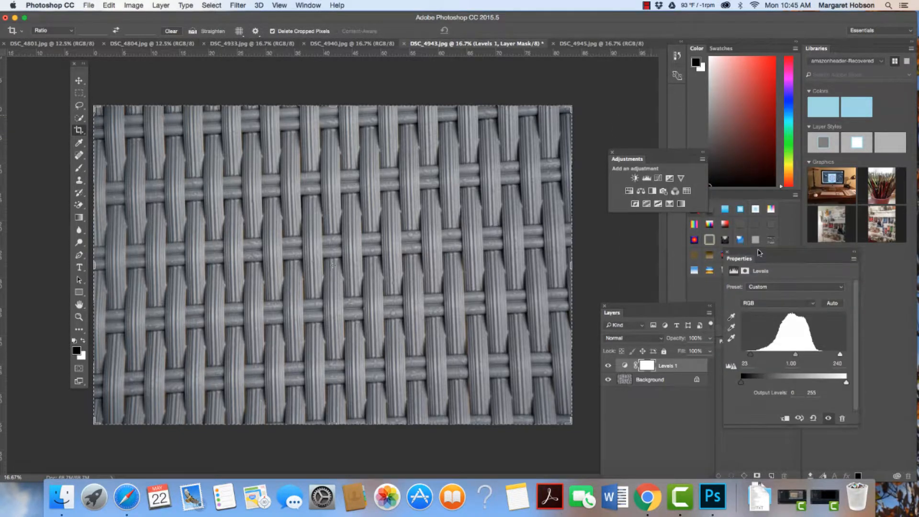
pyautogui.click(629, 191)
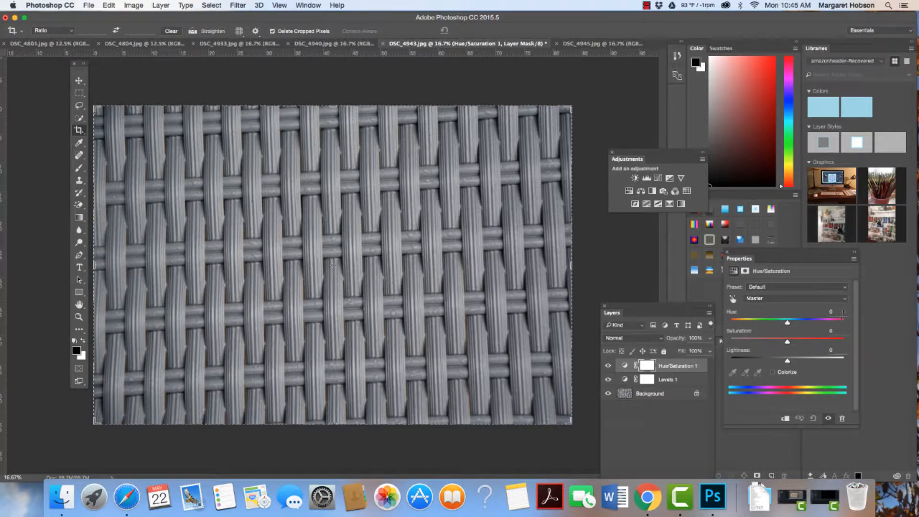
pyautogui.click(845, 300)
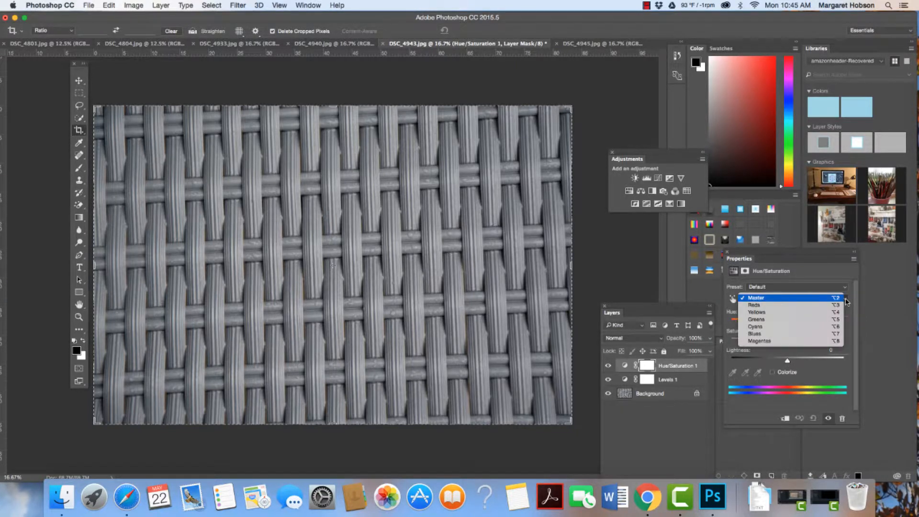
pyautogui.click(754, 334)
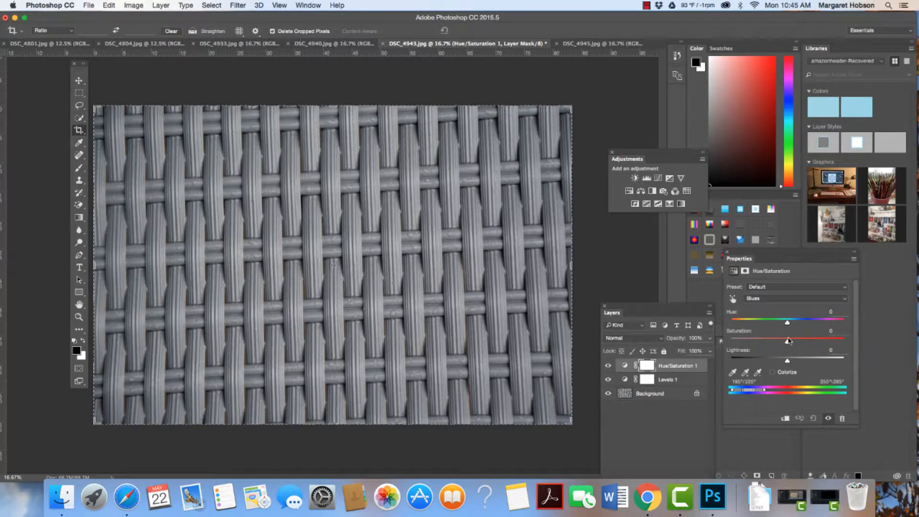
pyautogui.moveTo(788, 343); pyautogui.dragTo(810, 344)
# Compare the wicker photo with and without the Hue/Saturation adjustment.
pyautogui.click(608, 366)
pyautogui.click(608, 366)
pyautogui.click(608, 366)
pyautogui.click(608, 367)
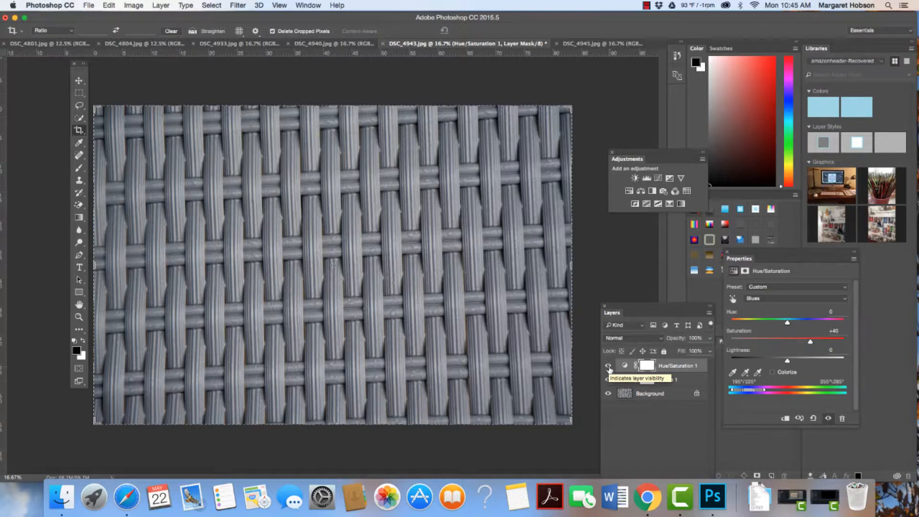
# Add a Curves adjustment layer to DSC_4940.jpg with the white point at input 243 and the black point at input 23.
pyautogui.click(320, 44)
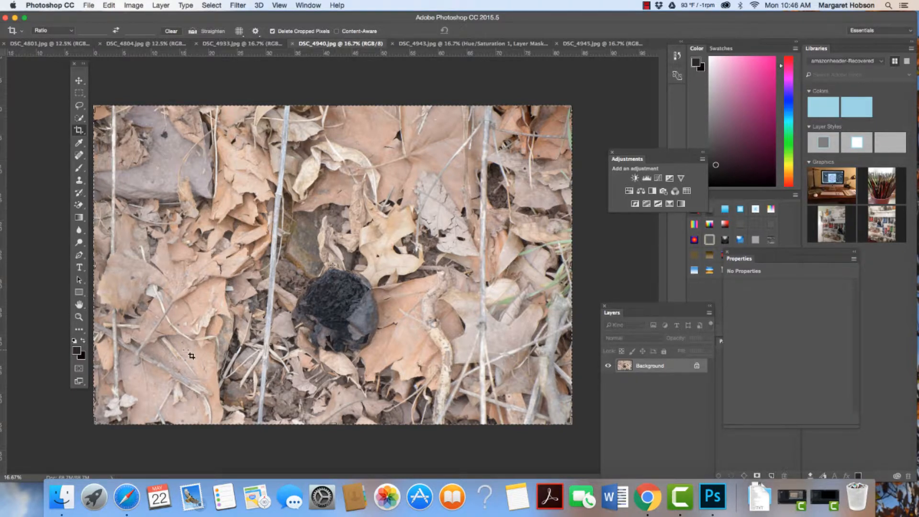
pyautogui.click(660, 179)
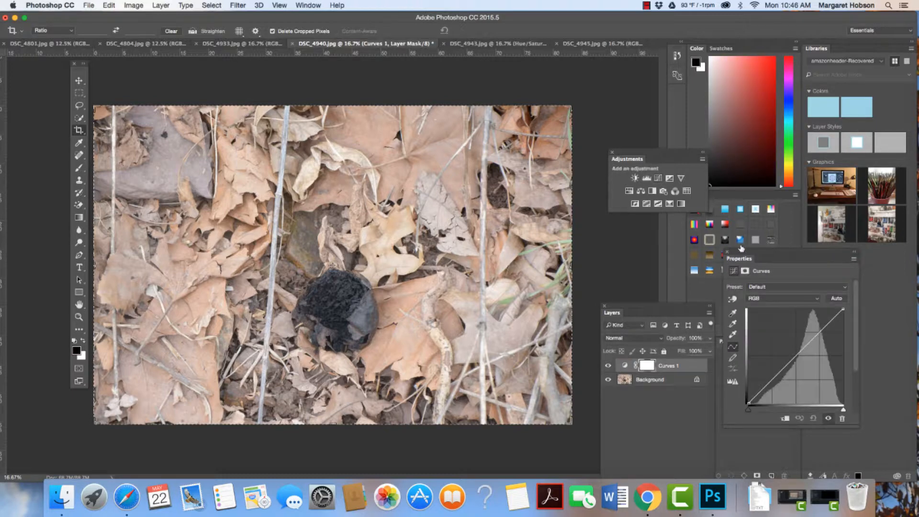
pyautogui.moveTo(746, 249); pyautogui.dragTo(651, 219)
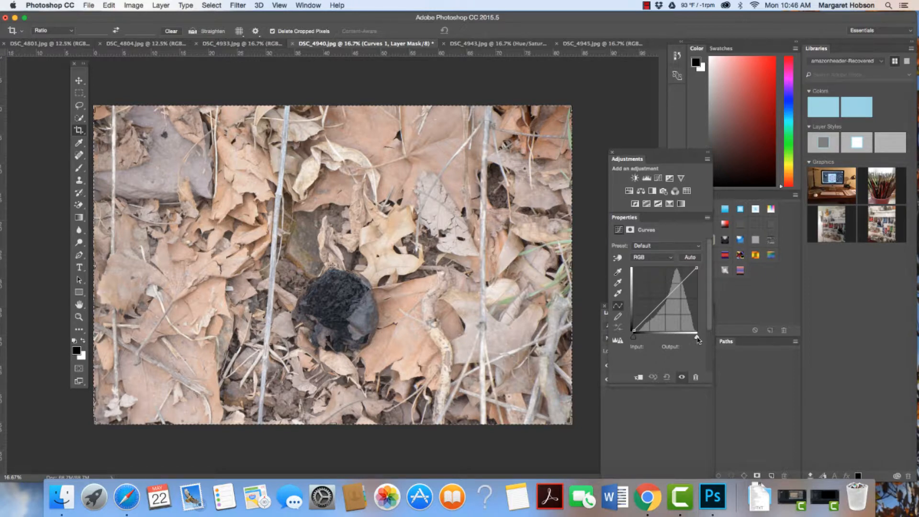
pyautogui.moveTo(697, 338); pyautogui.dragTo(693, 338)
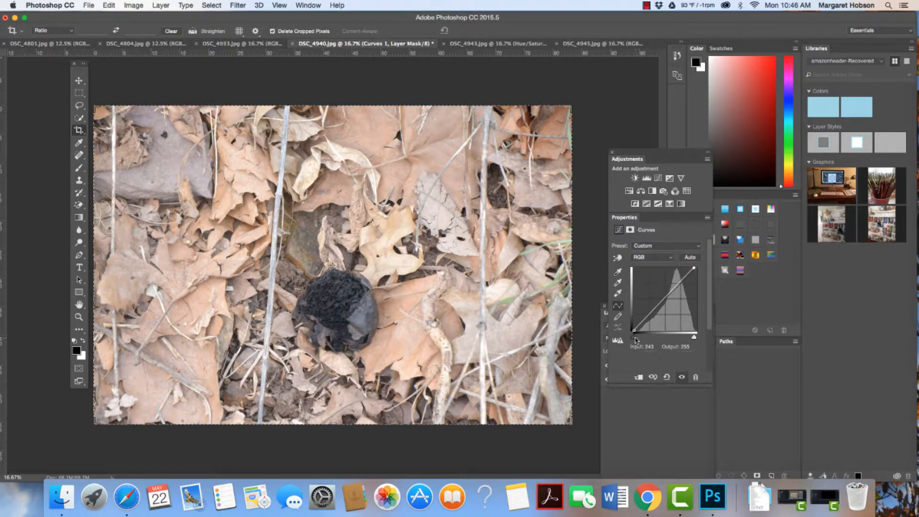
pyautogui.moveTo(634, 337); pyautogui.dragTo(639, 340)
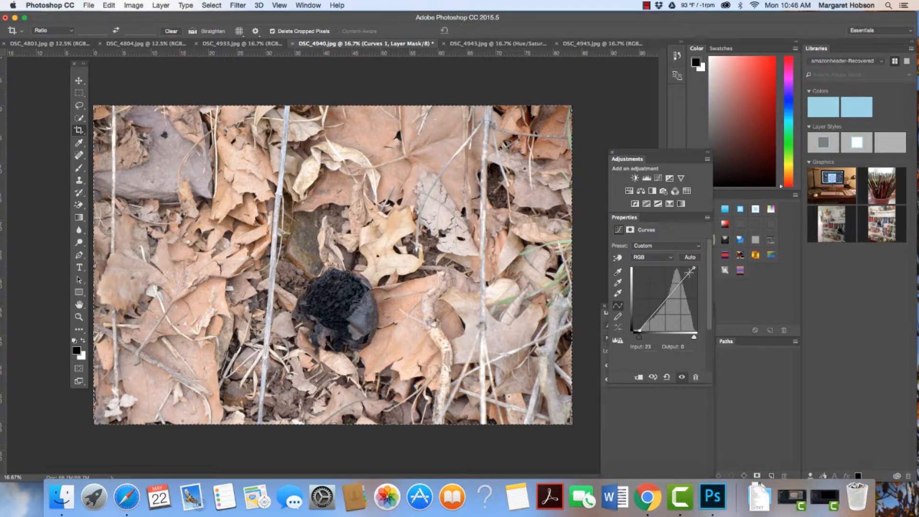
# Shape the RGB curve with points at input 218 / output 214, input 119 / output 105, and input 150 / output about 128.
pyautogui.moveTo(688, 273); pyautogui.dragTo(687, 277)
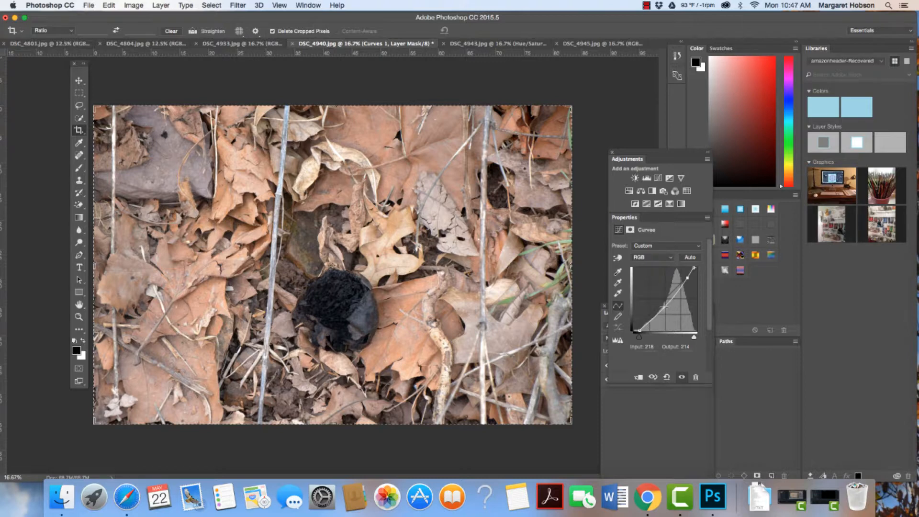
pyautogui.moveTo(664, 307); pyautogui.dragTo(662, 303)
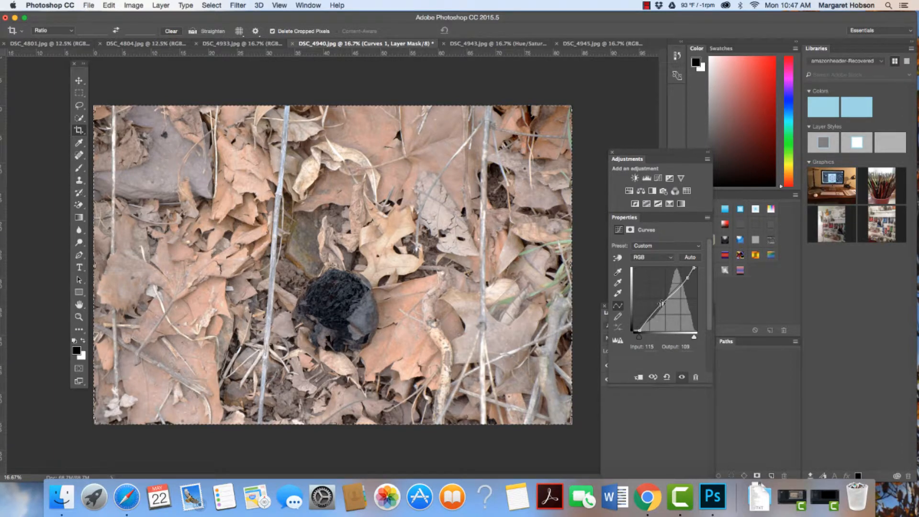
pyautogui.moveTo(662, 303); pyautogui.dragTo(663, 304)
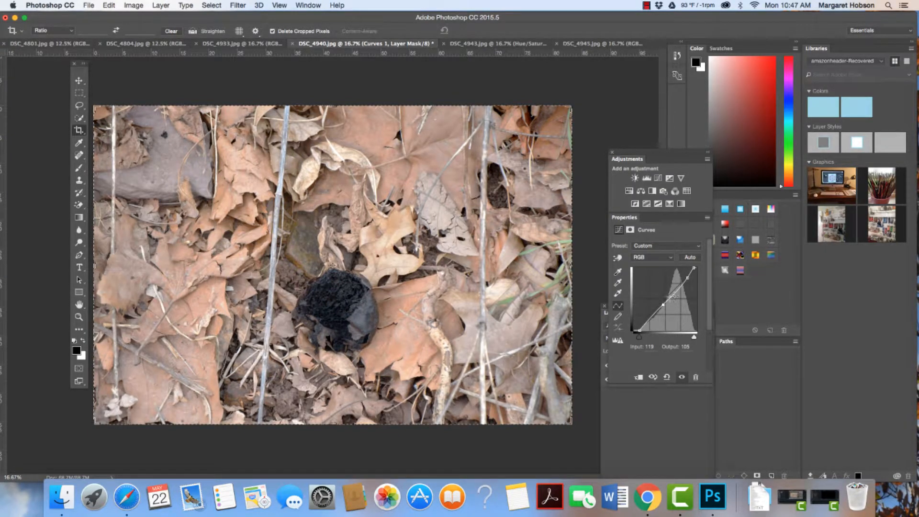
pyautogui.moveTo(669, 298); pyautogui.dragTo(671, 300)
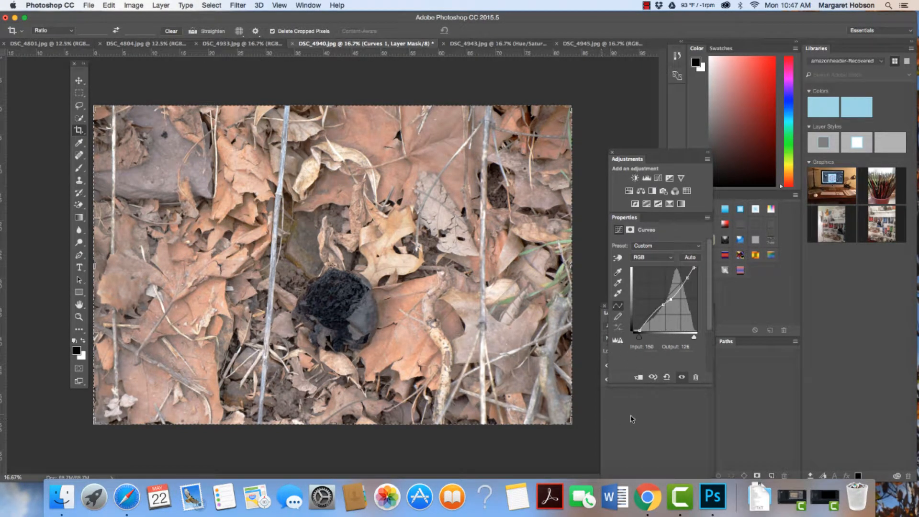
# Compare the leaf photo with and without the Curves adjustment.
pyautogui.moveTo(662, 161); pyautogui.dragTo(794, 195)
pyautogui.click(608, 366)
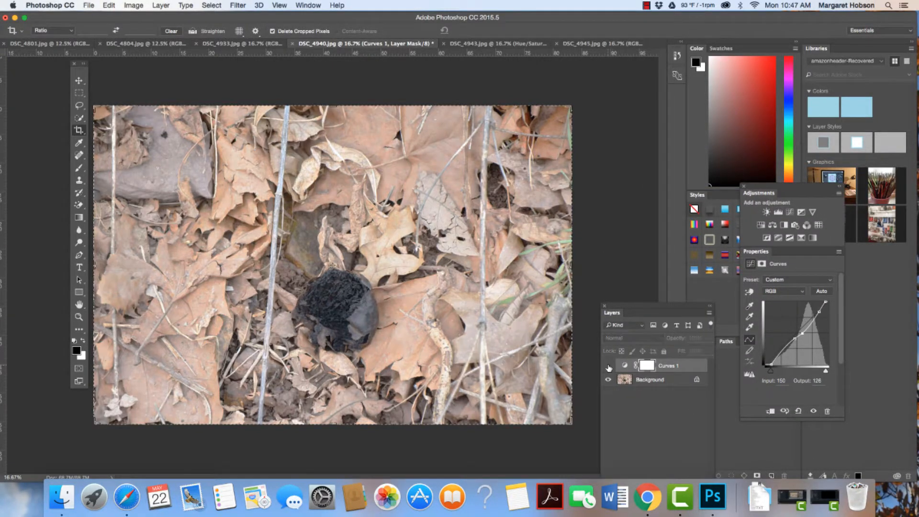
pyautogui.click(608, 366)
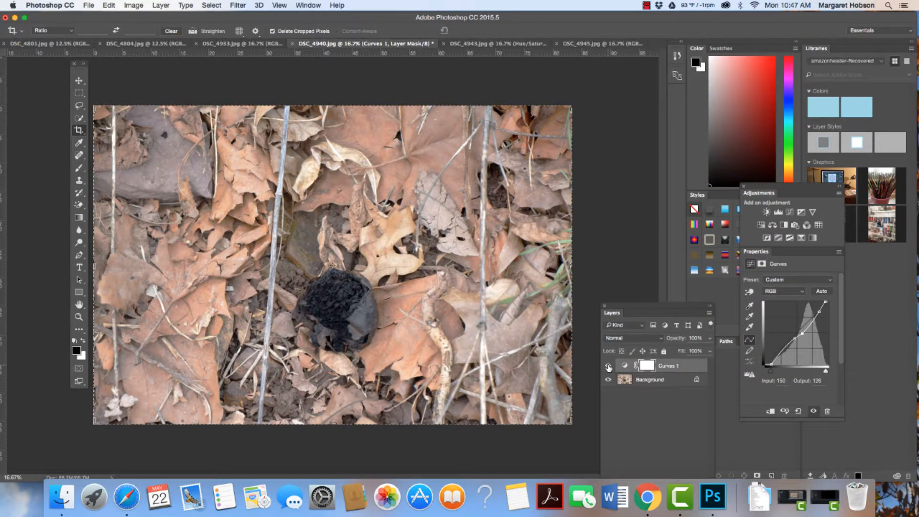
pyautogui.click(609, 366)
pyautogui.click(608, 366)
pyautogui.click(609, 366)
pyautogui.click(608, 366)
pyautogui.click(608, 366)
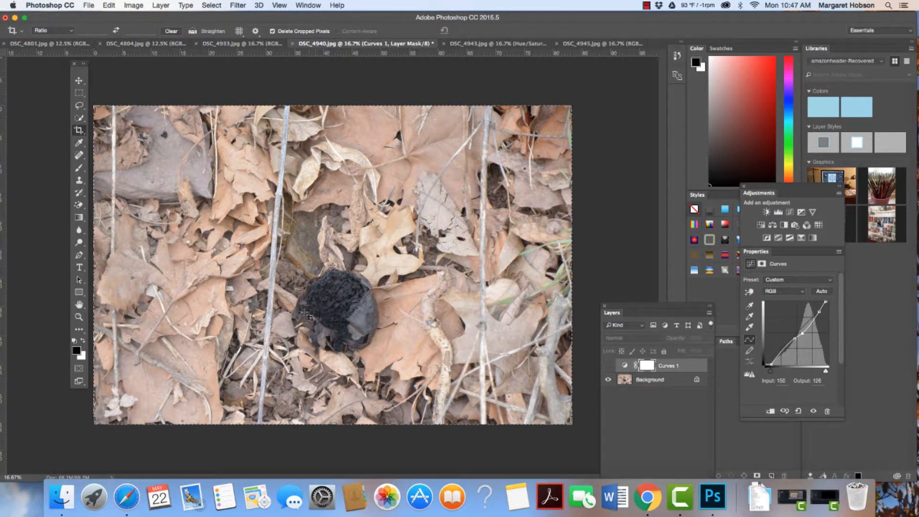
pyautogui.click(609, 366)
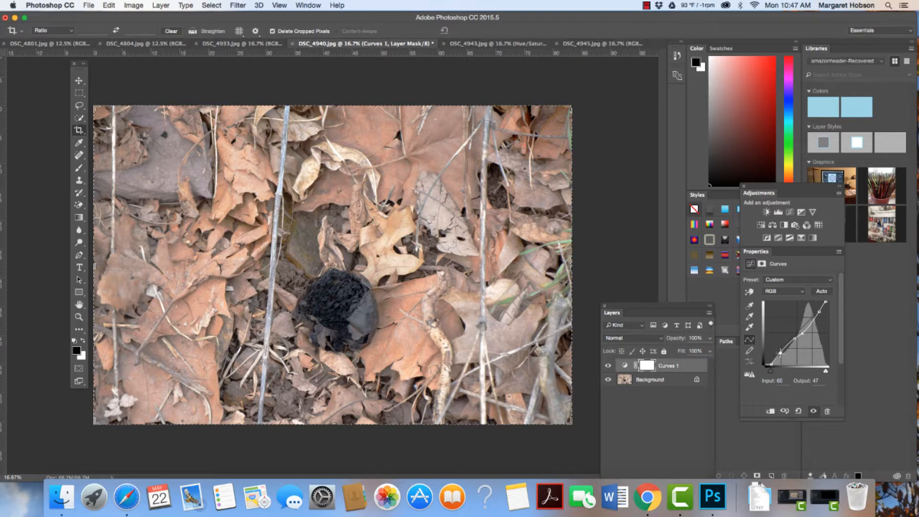
# Add a shadow point to the curve at input 58, output 49, and compare the photo with and without Curves.
pyautogui.moveTo(780, 353); pyautogui.dragTo(781, 353)
pyautogui.click(608, 366)
pyautogui.click(608, 366)
# Save the adjusted leaf photo as a JPEG named 07texture in the texture folder, accepting the JPEG options.
pyautogui.click(90, 4)
pyautogui.click(95, 104)
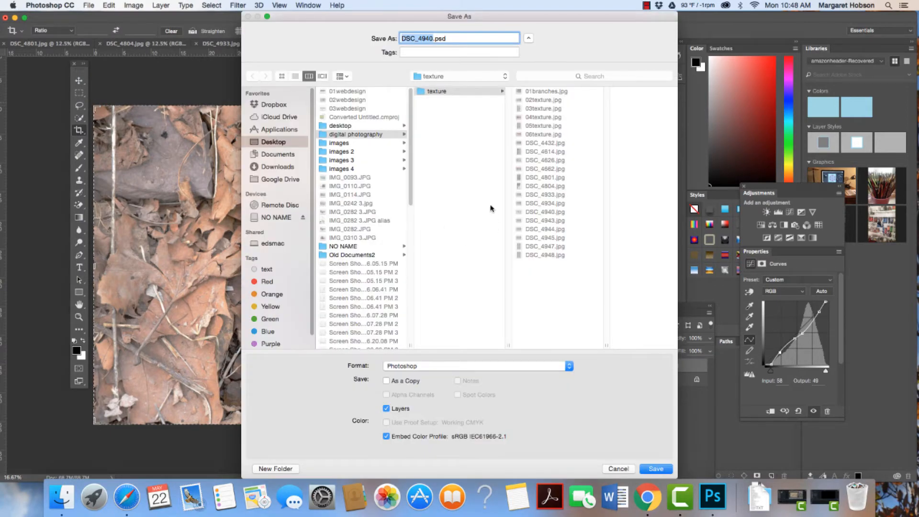
pyautogui.write('07texture')
pyautogui.click(569, 366)
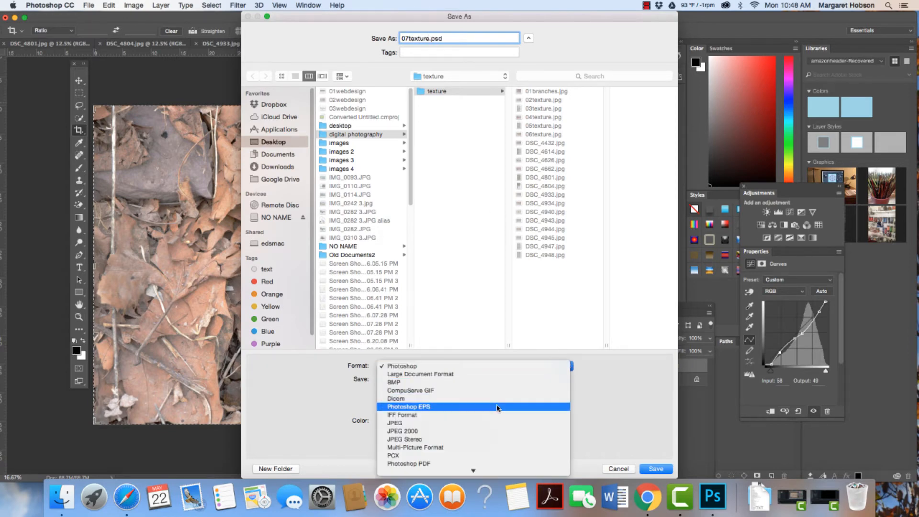
pyautogui.click(470, 421)
pyautogui.click(650, 468)
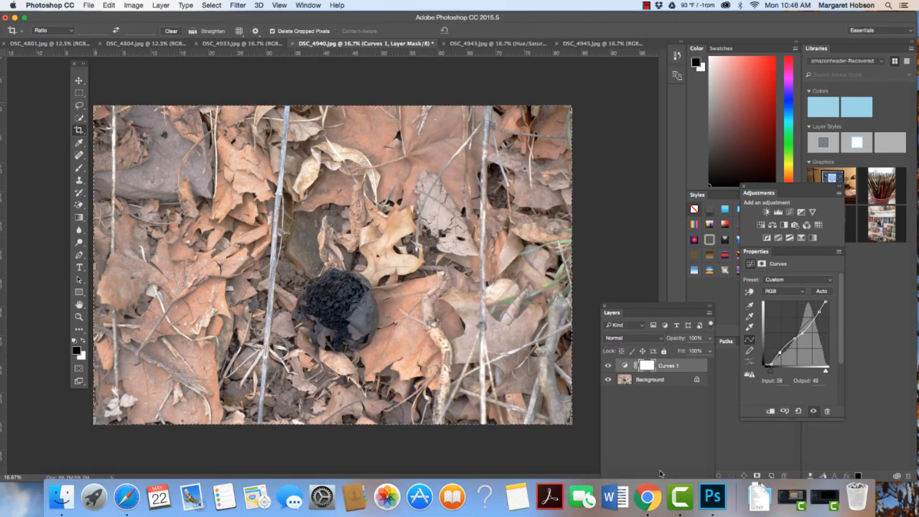
pyautogui.click(510, 174)
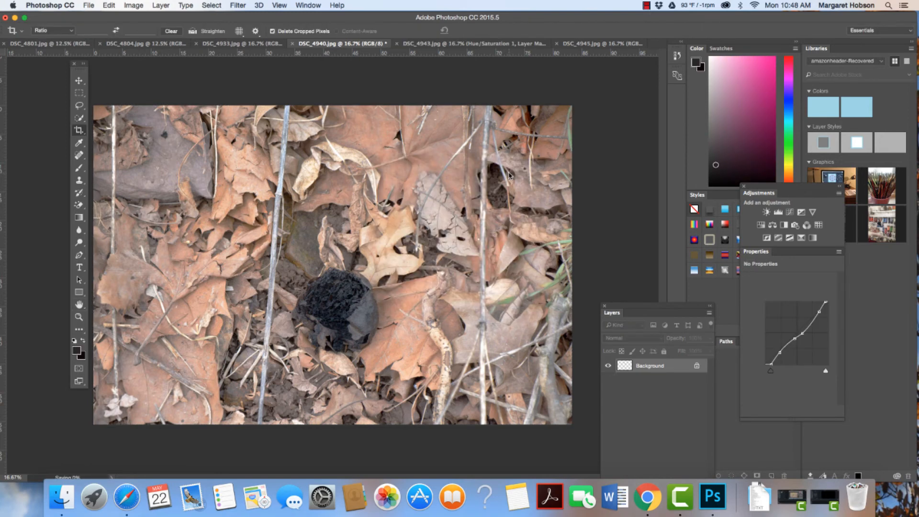